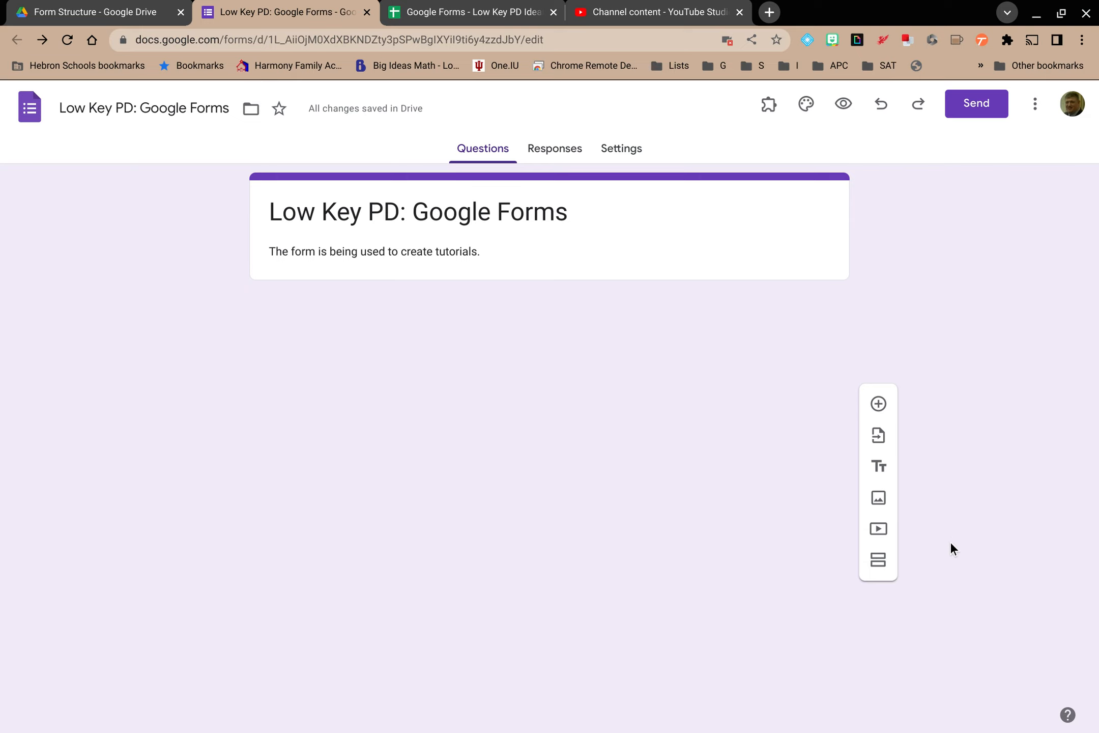
Add a new section after the form's header section and title it "Section 2".
click(885, 568)
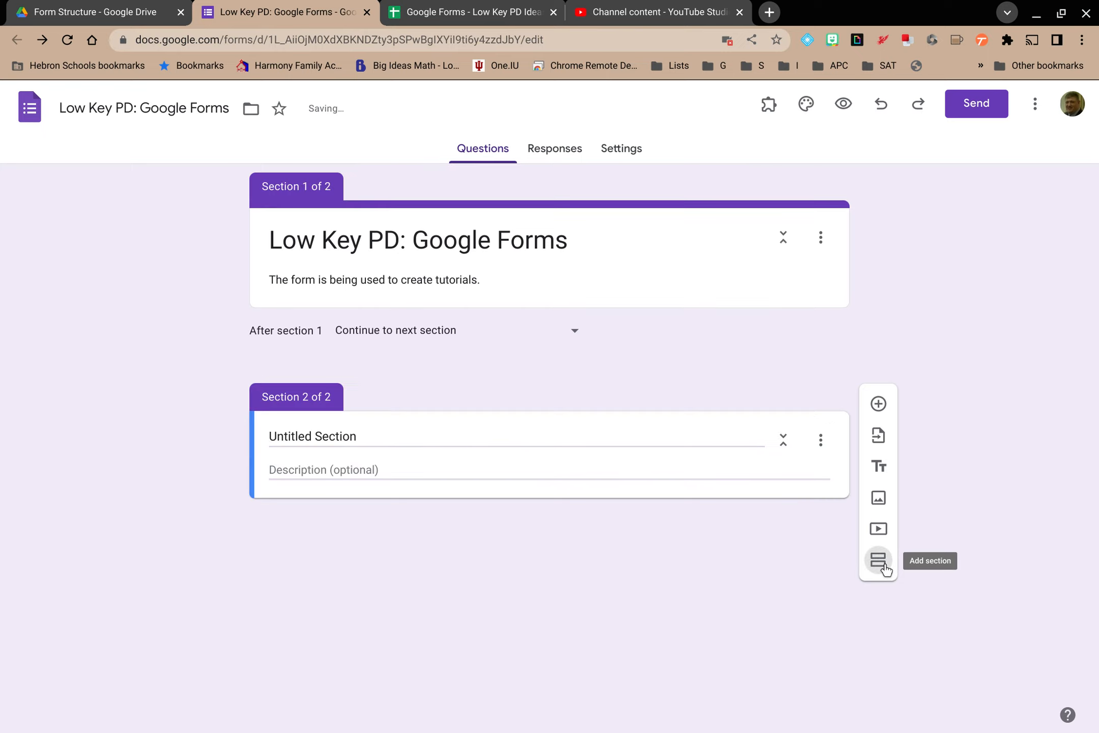
click(376, 437)
key(BackSpace)
key(BackSpace)
key(BackSpace)
key(BackSpace)
key(BackSpace)
key(BackSpace)
key(BackSpace)
key(BackSpace)
key(BackSpace)
key(BackSpace)
key(BackSpace)
key(BackSpace)
key(BackSpace)
key(BackSpace)
key(BackSpace)
key(BackSpace)
text(Section 2)
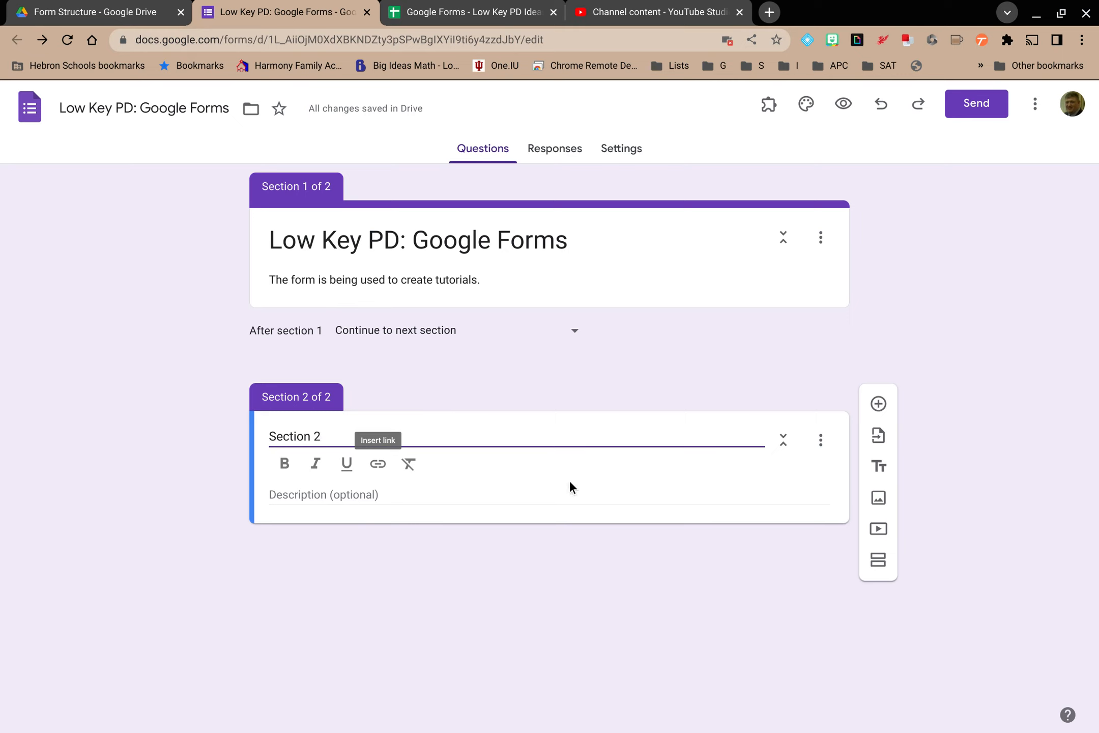
click(654, 565)
Add another section below Section 2 and title it "Section 3".
click(887, 567)
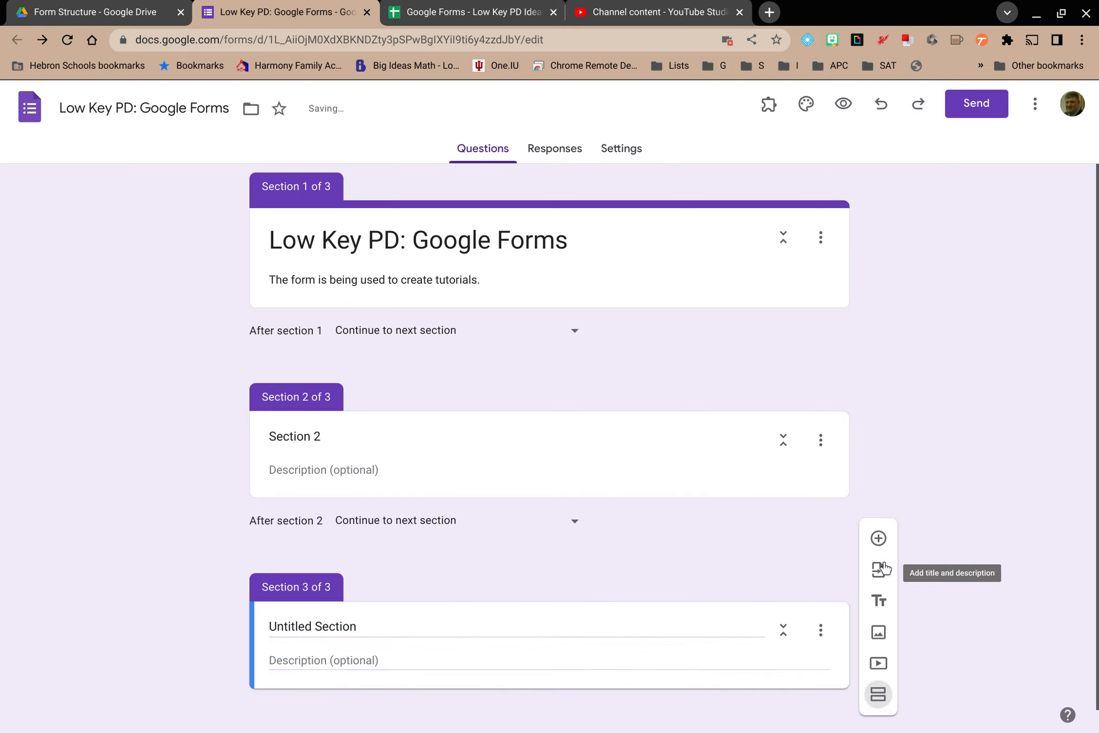
click(414, 626)
key(BackSpace)
key(BackSpace)
key(BackSpace)
key(BackSpace)
key(BackSpace)
key(BackSpace)
key(BackSpace)
key(BackSpace)
key(BackSpace)
key(BackSpace)
key(BackSpace)
key(BackSpace)
key(BackSpace)
key(BackSpace)
key(BackSpace)
key(BackSpace)
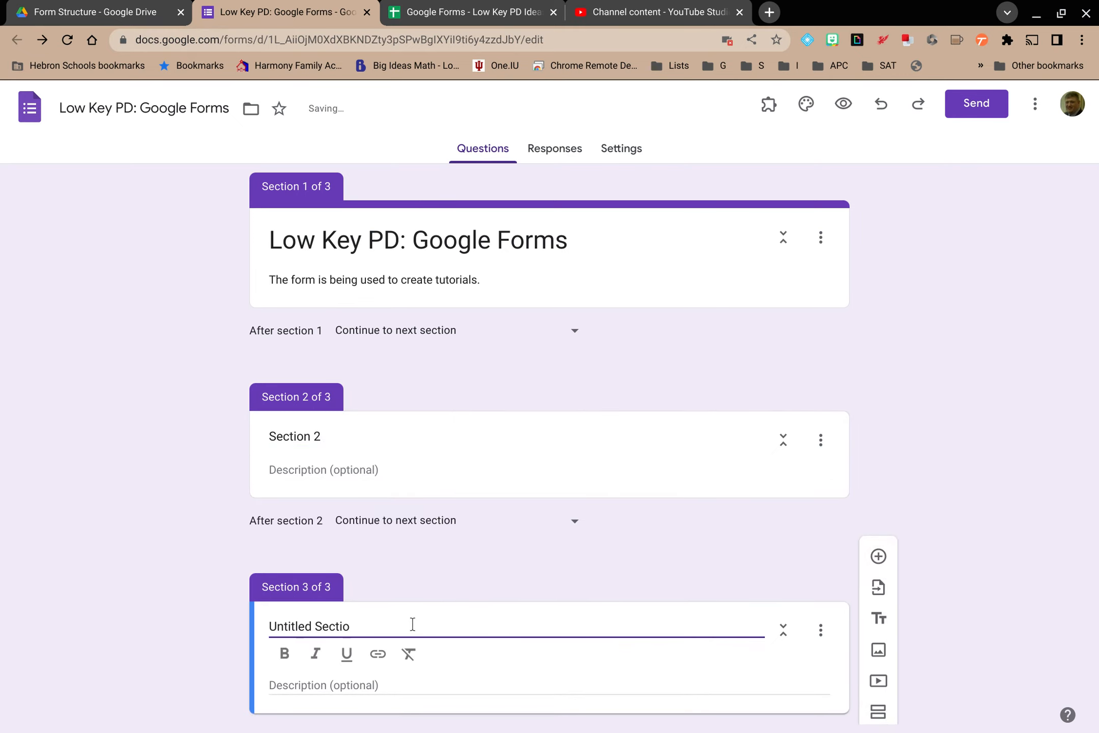
text(Section 3)
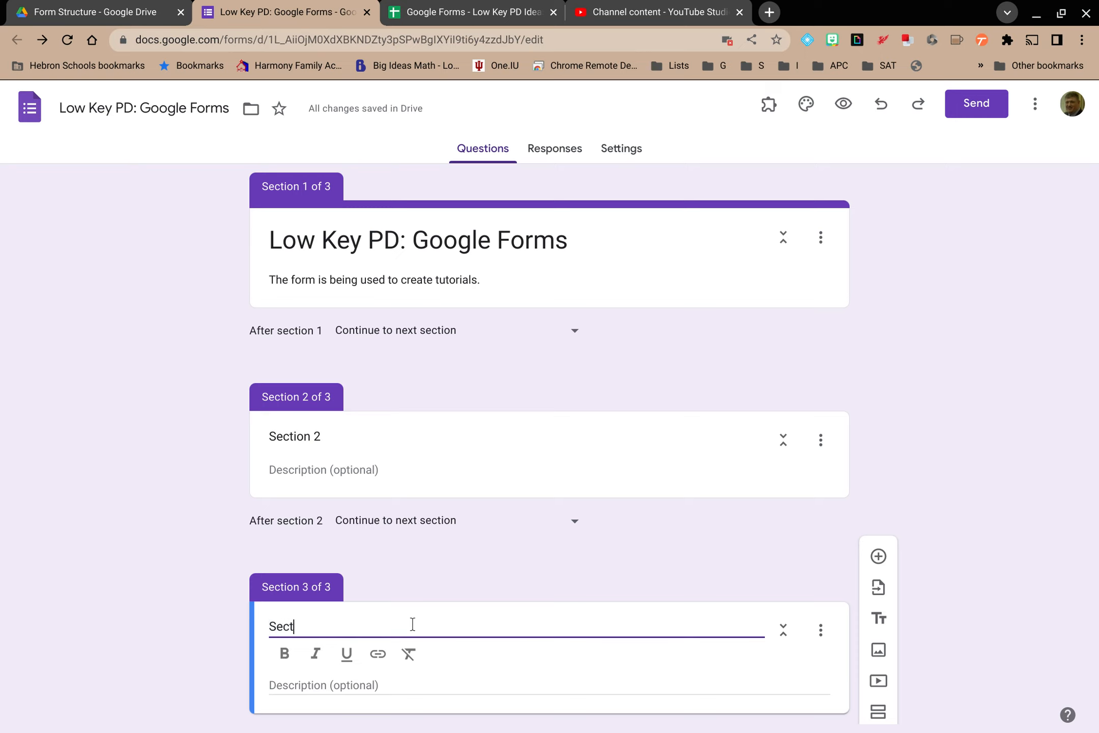
click(973, 477)
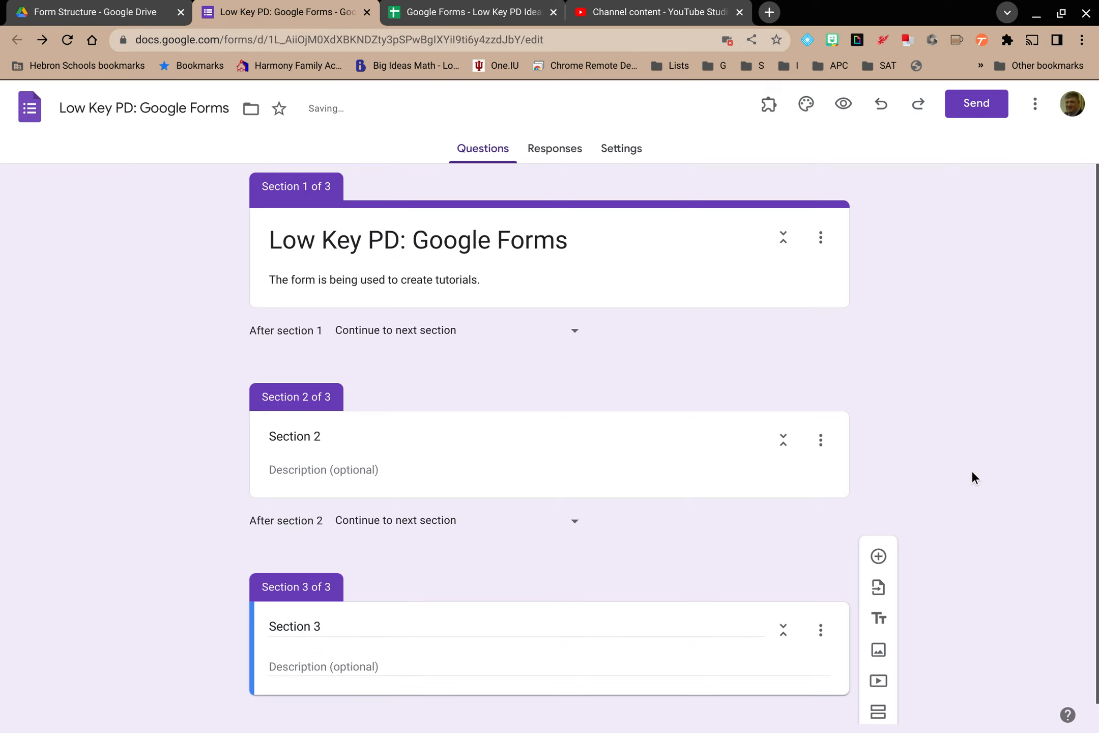
Preview the form, go back and forth through its sections up to Section 3, and return to the form editor.
click(843, 105)
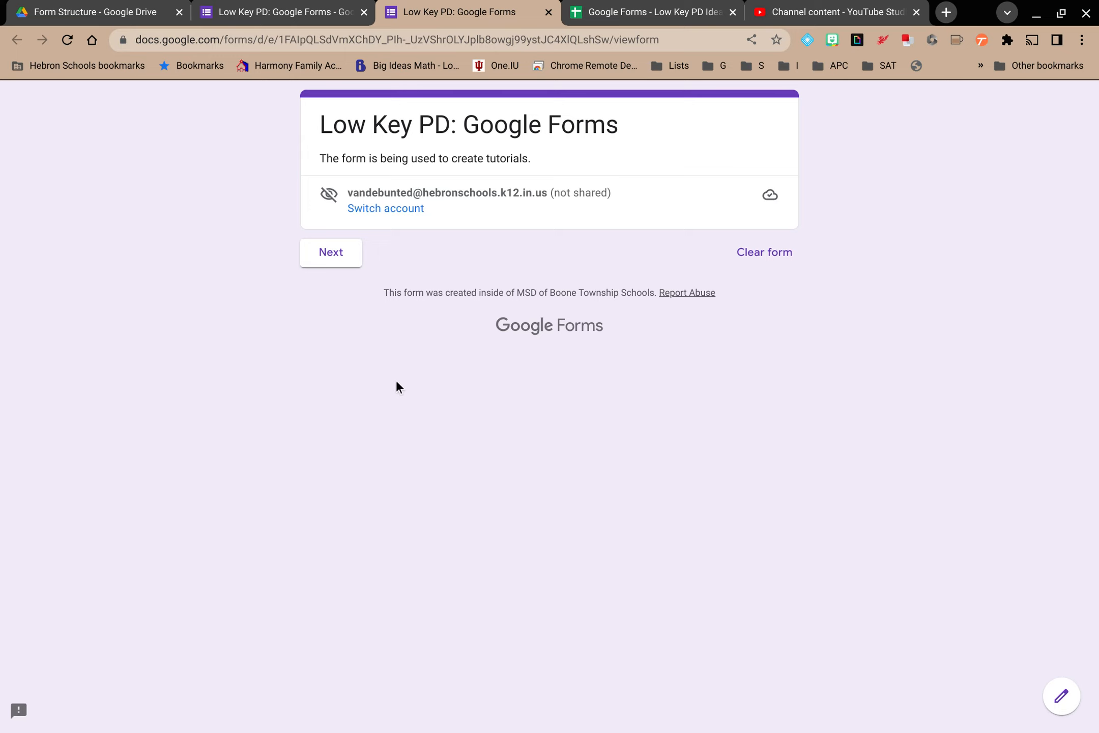
click(340, 261)
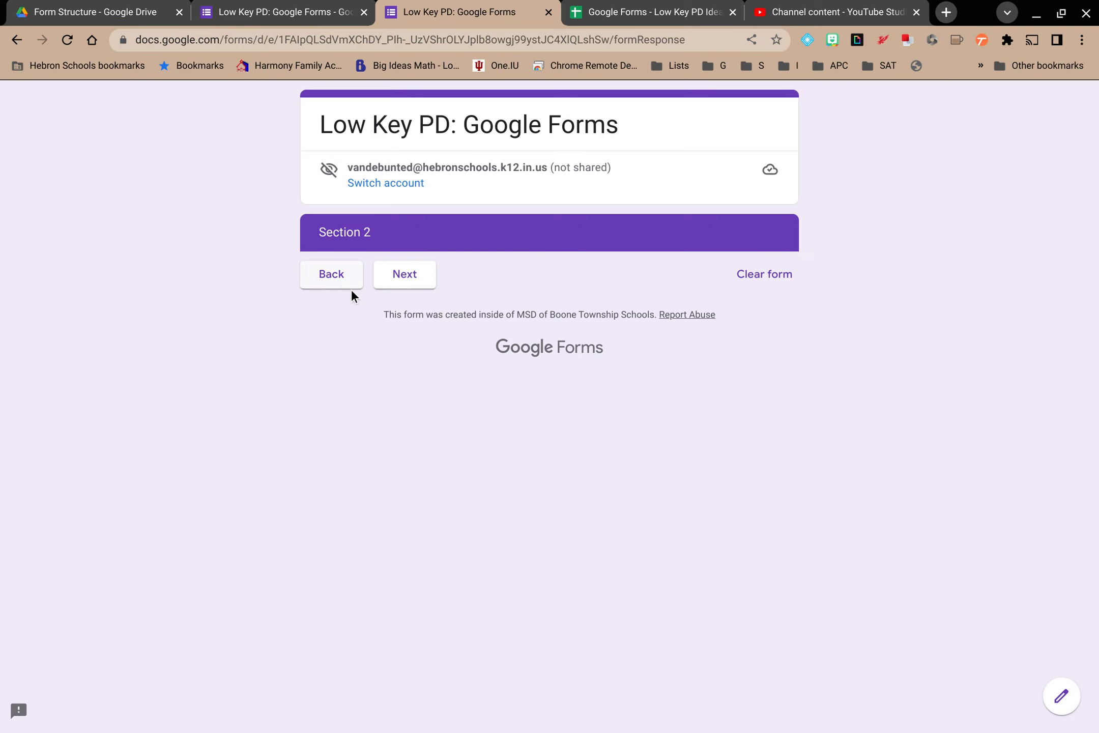
click(338, 277)
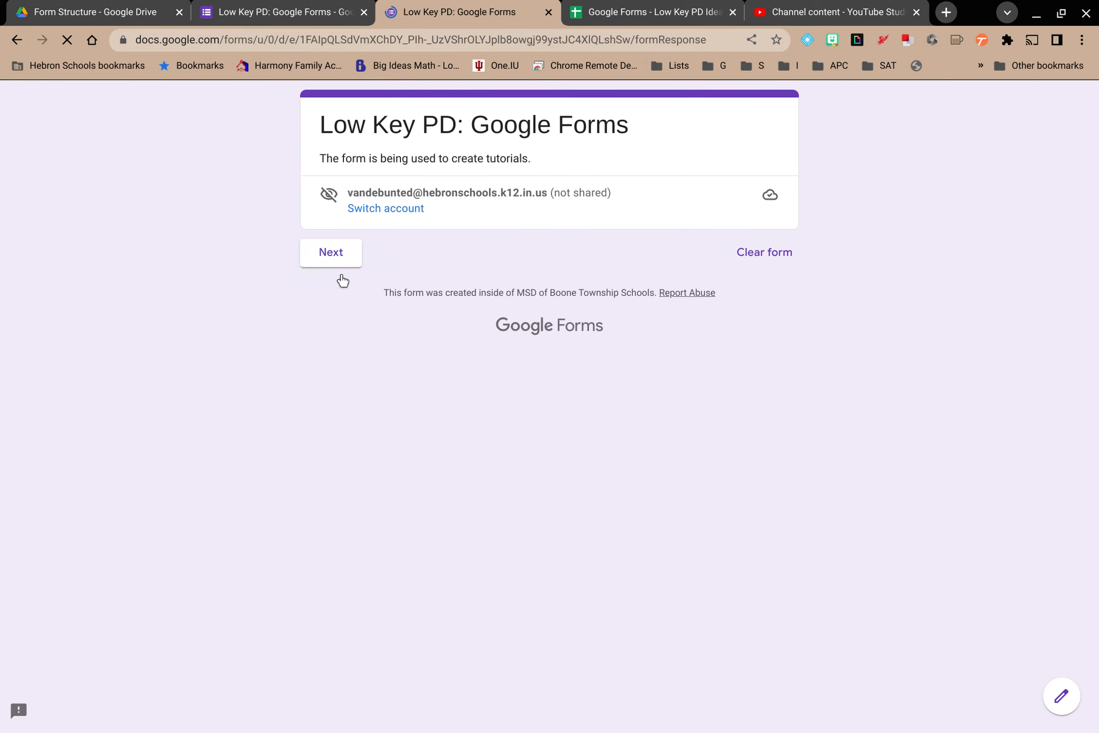
click(348, 253)
click(389, 274)
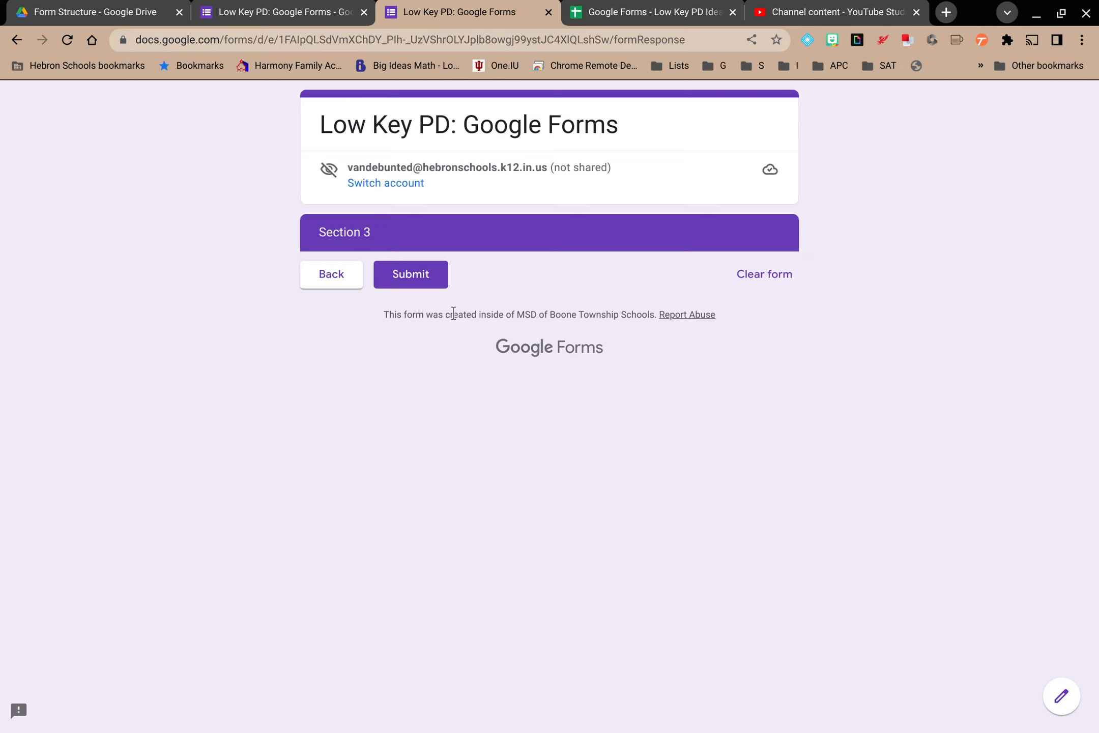
click(333, 5)
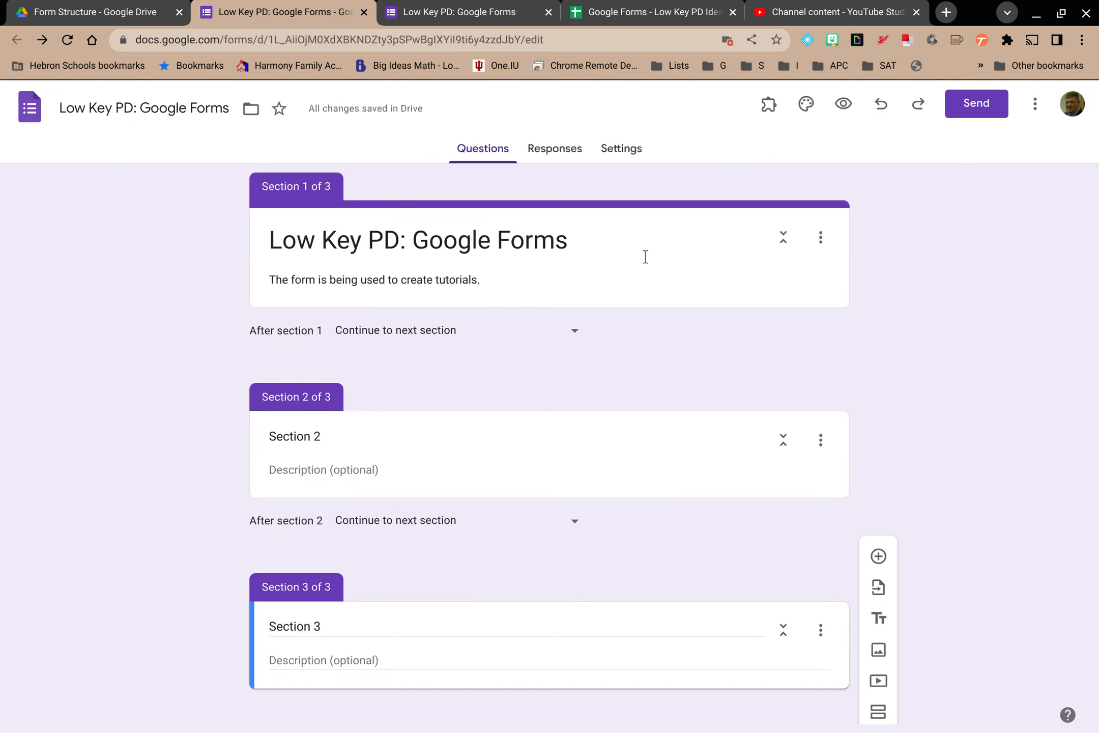
Examine the actions available for Section 2 and the navigation choices after section 1, without choosing any.
scroll(913, 361, down, 1)
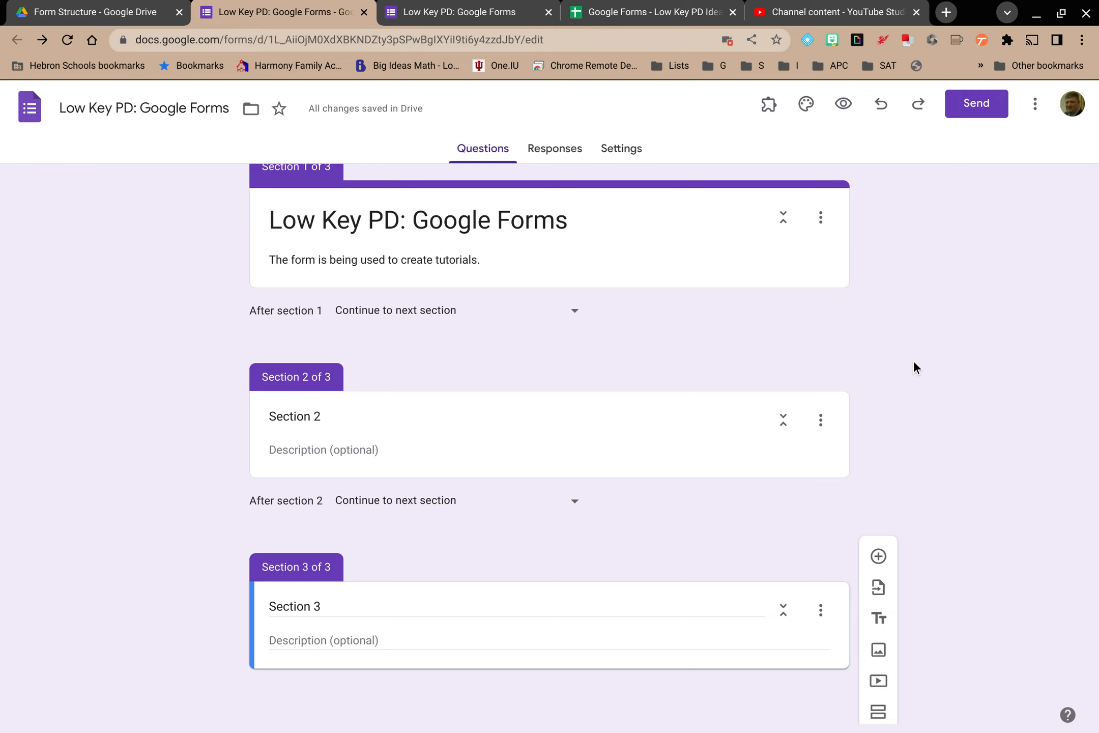
click(822, 426)
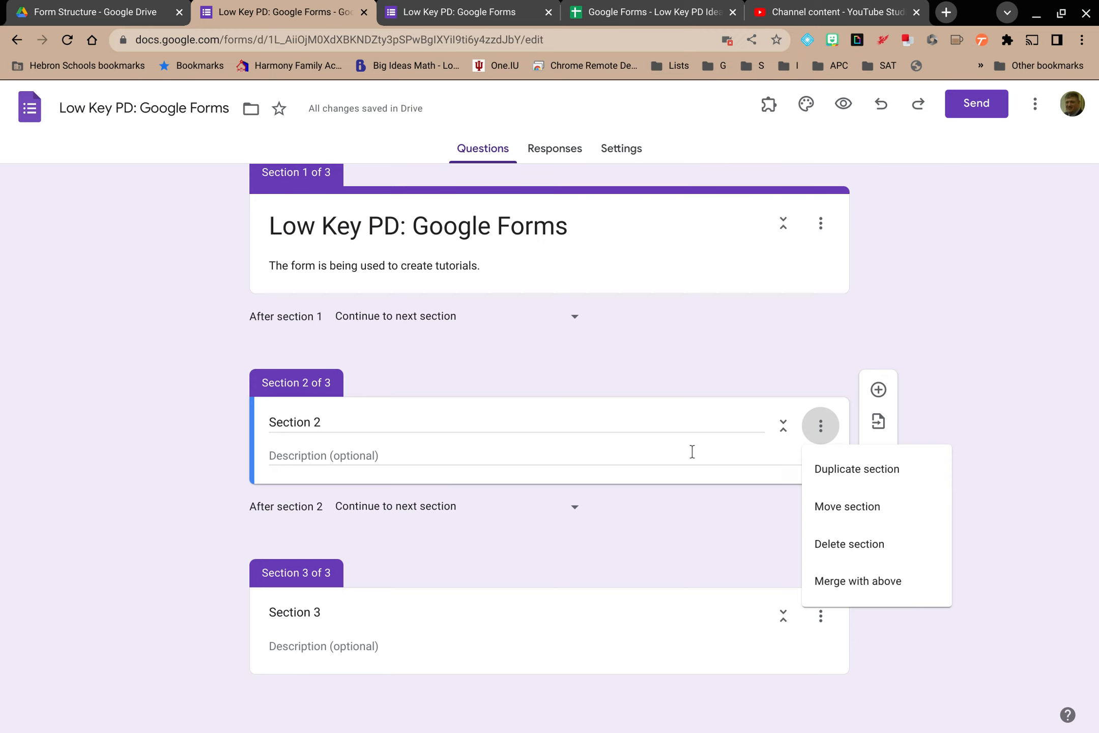
click(496, 356)
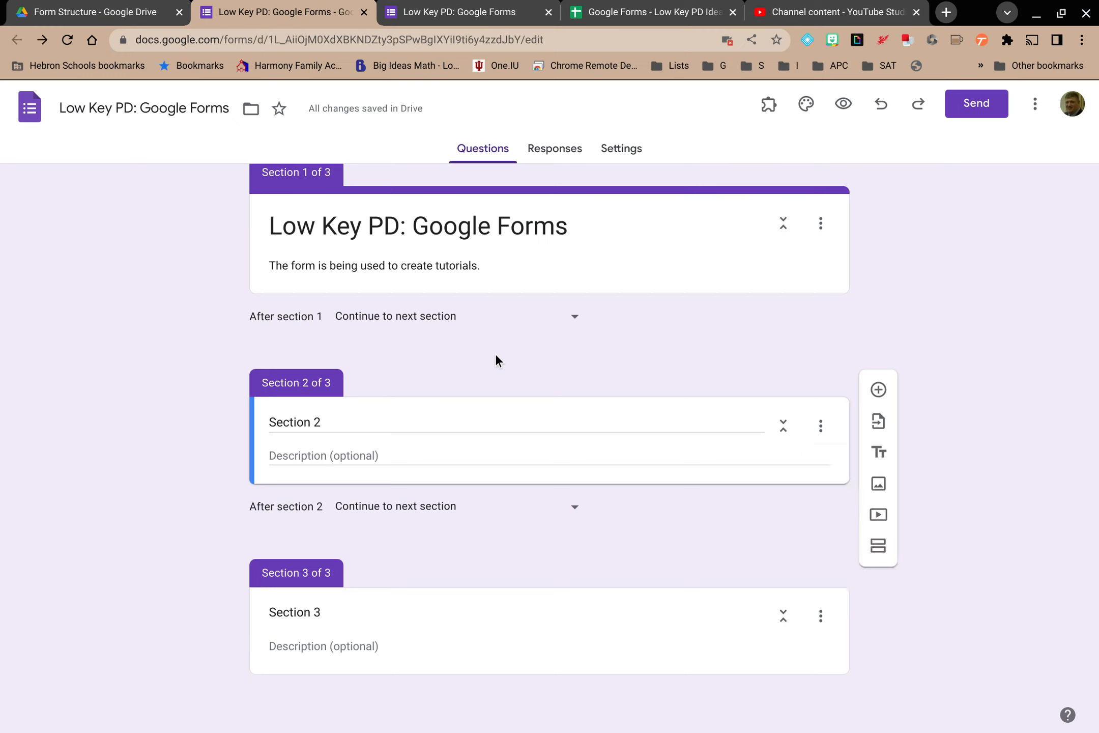
click(425, 321)
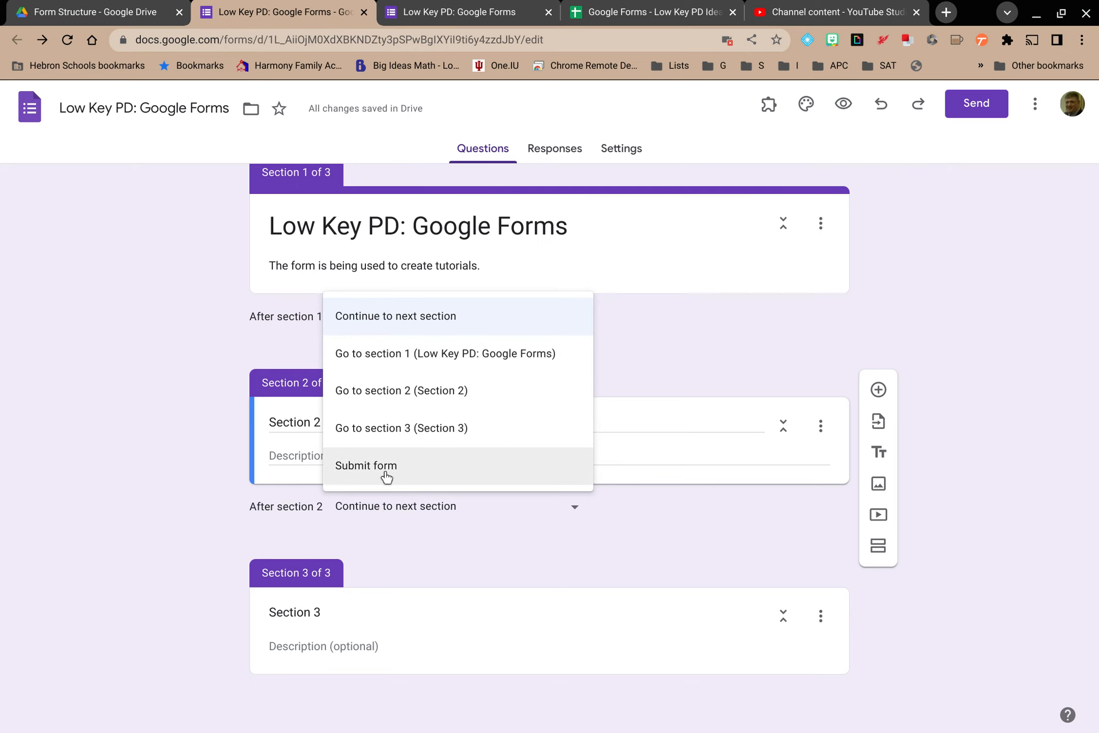
click(694, 334)
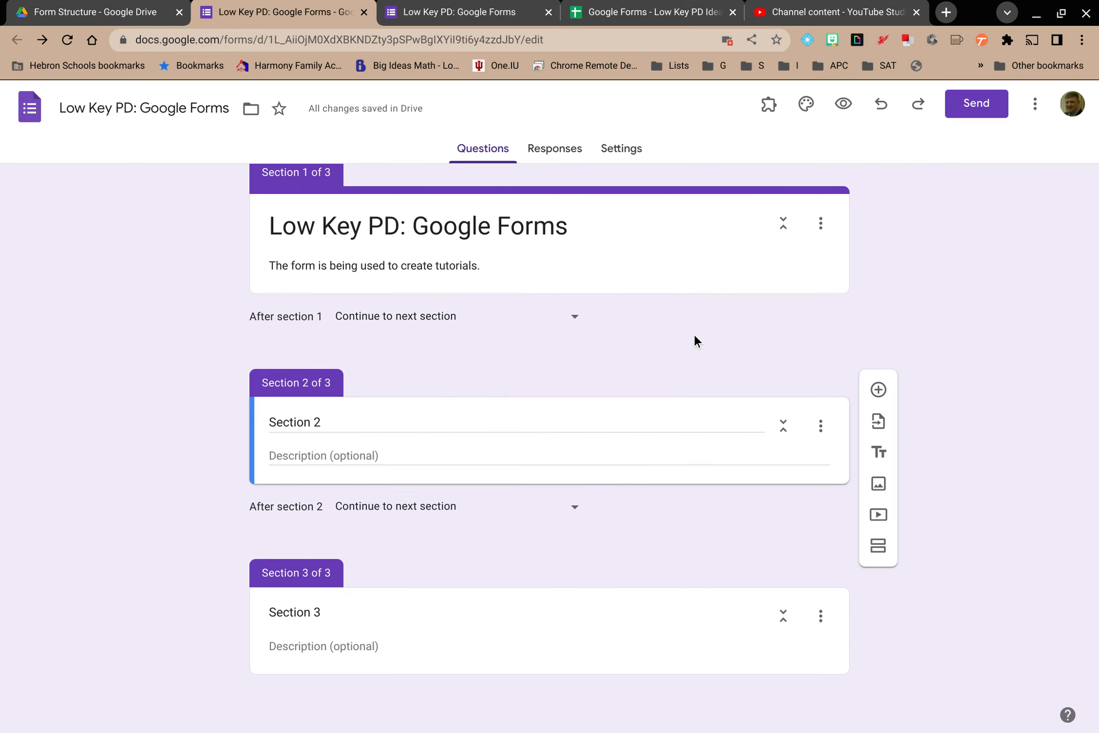